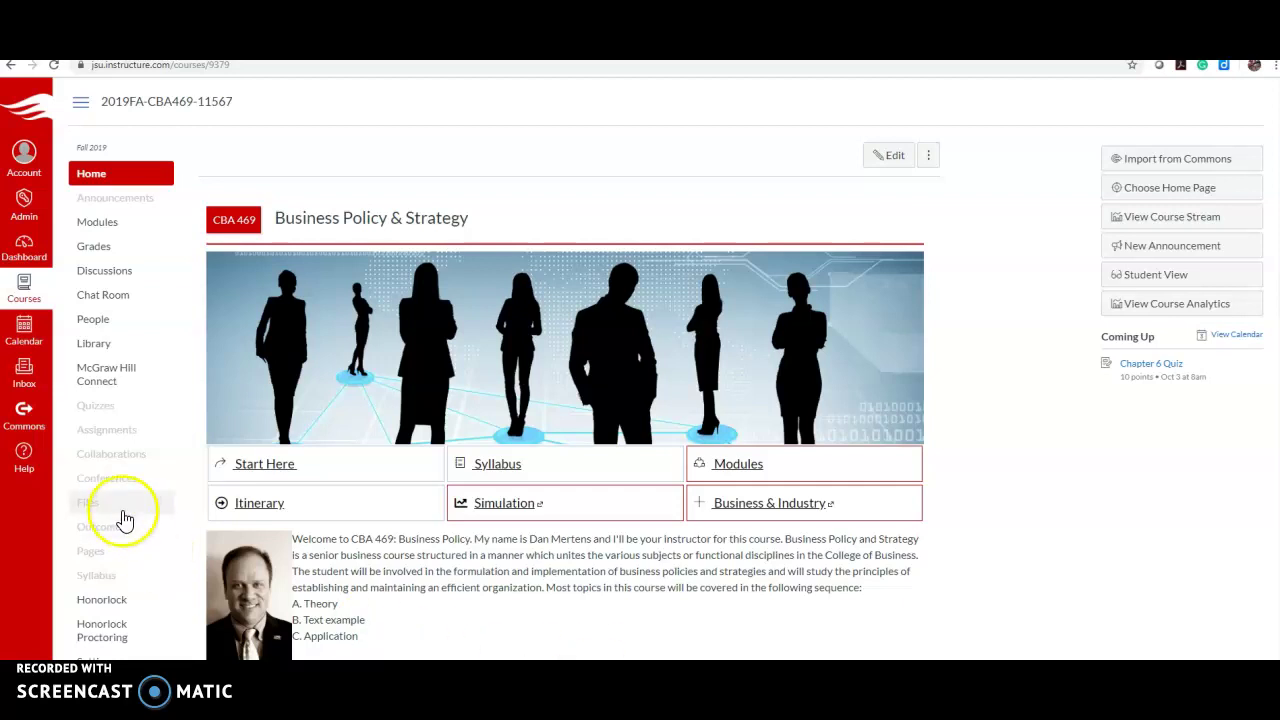
- Open the course's question bank management page from its quizzes
{"action": "left_click", "coordinate": [96, 407]}
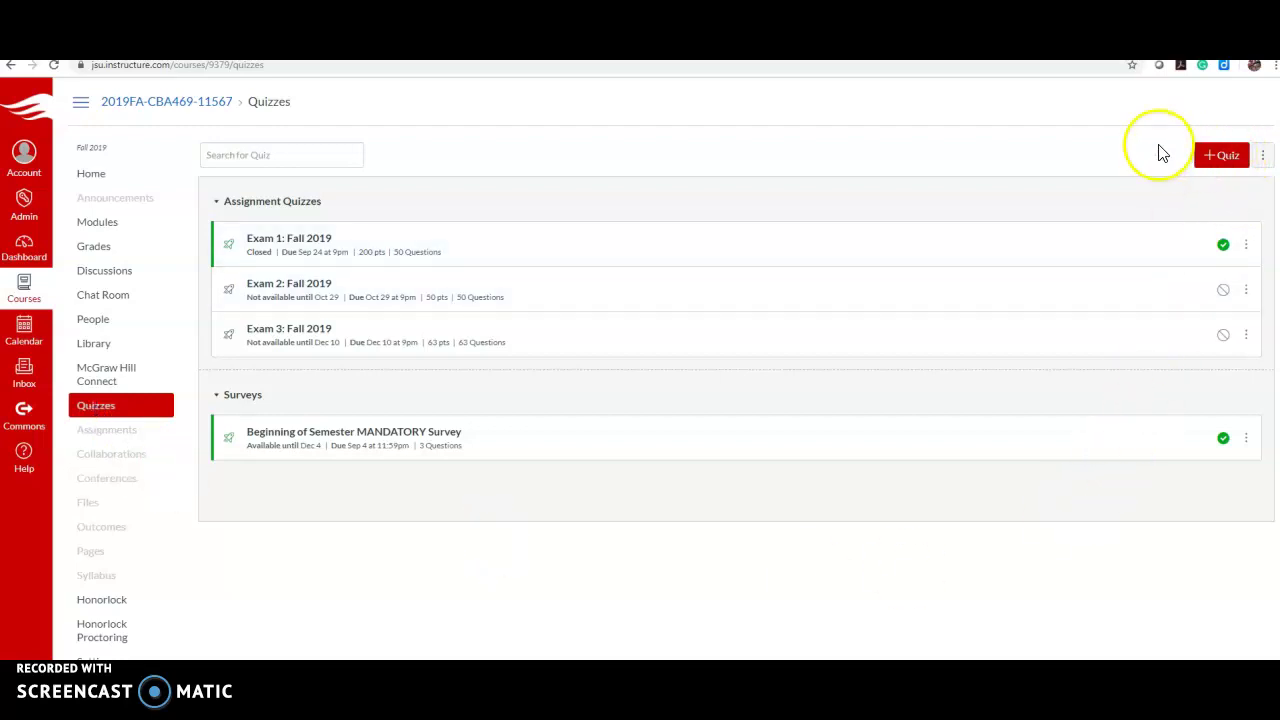
{"action": "left_click", "coordinate": [1264, 157]}
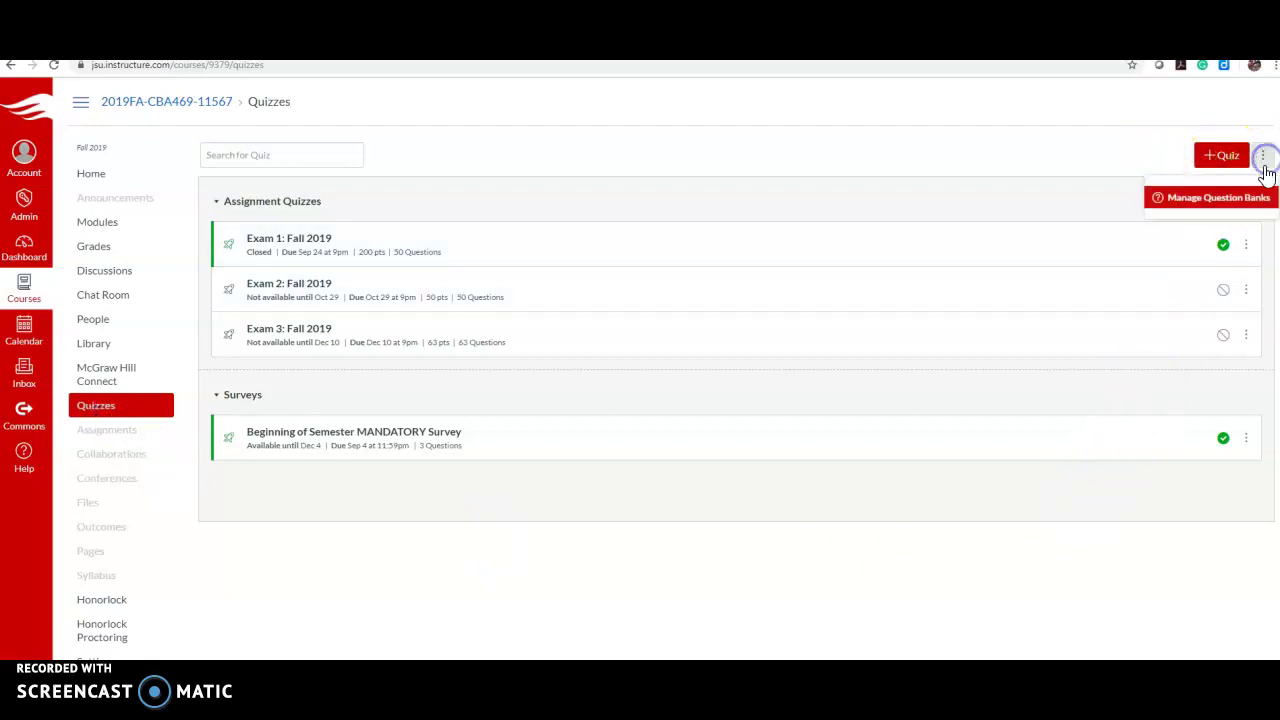
{"action": "left_click", "coordinate": [1205, 206]}
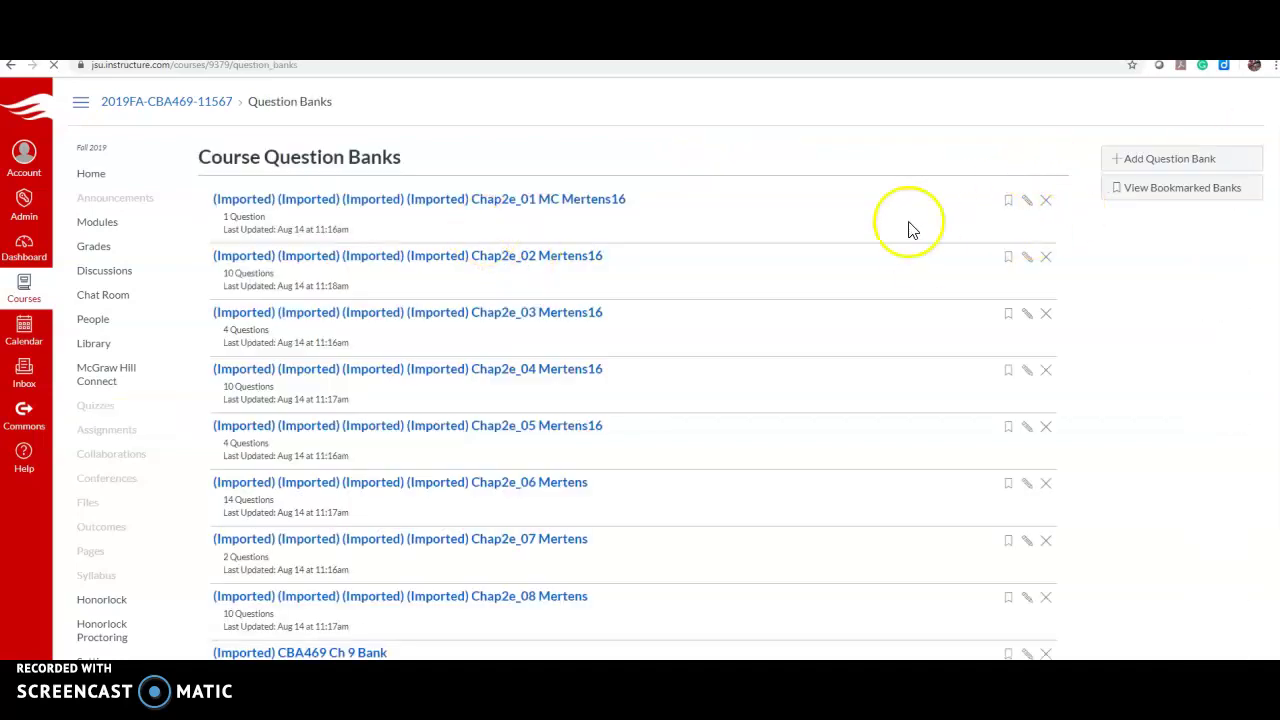
- Browse the course question banks, looking for the CBA 469 Chapter 3 pools
{"action": "scroll", "coordinate": [614, 380], "scroll_direction": "down", "scroll_amount": 2}
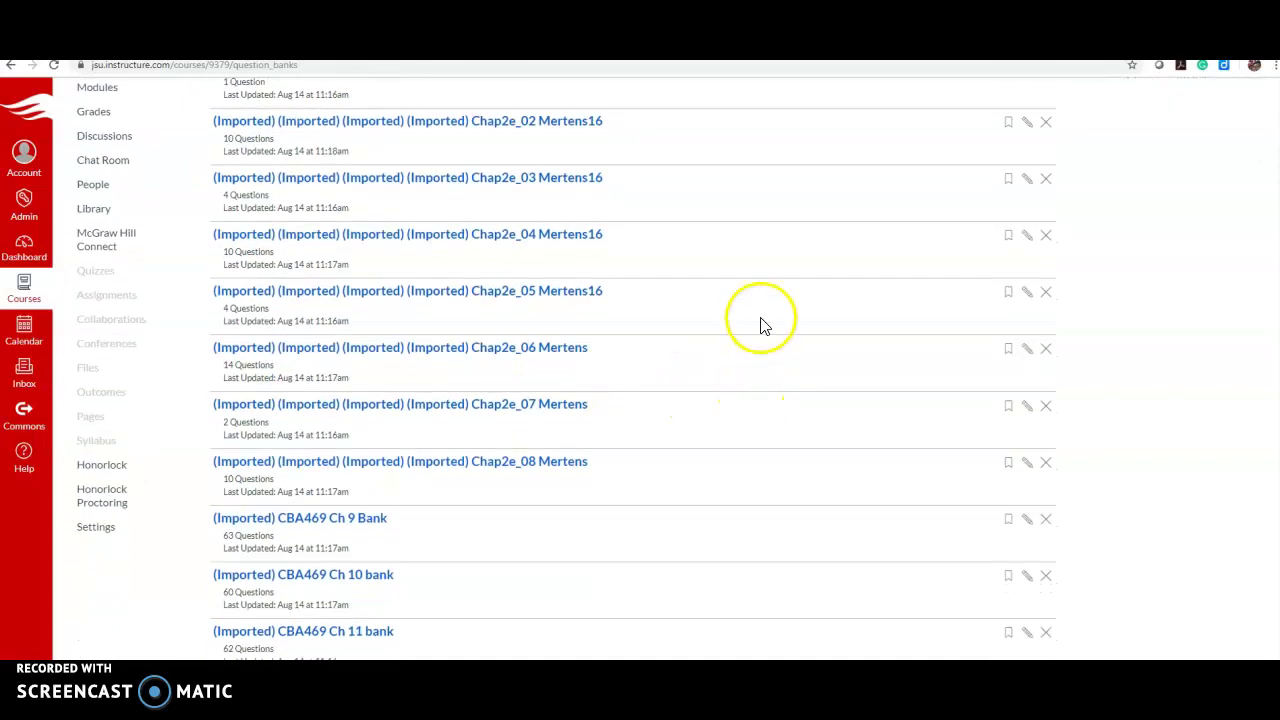
{"action": "scroll", "coordinate": [689, 363], "scroll_direction": "down", "scroll_amount": 3}
{"action": "middle_click", "coordinate": [689, 349]}
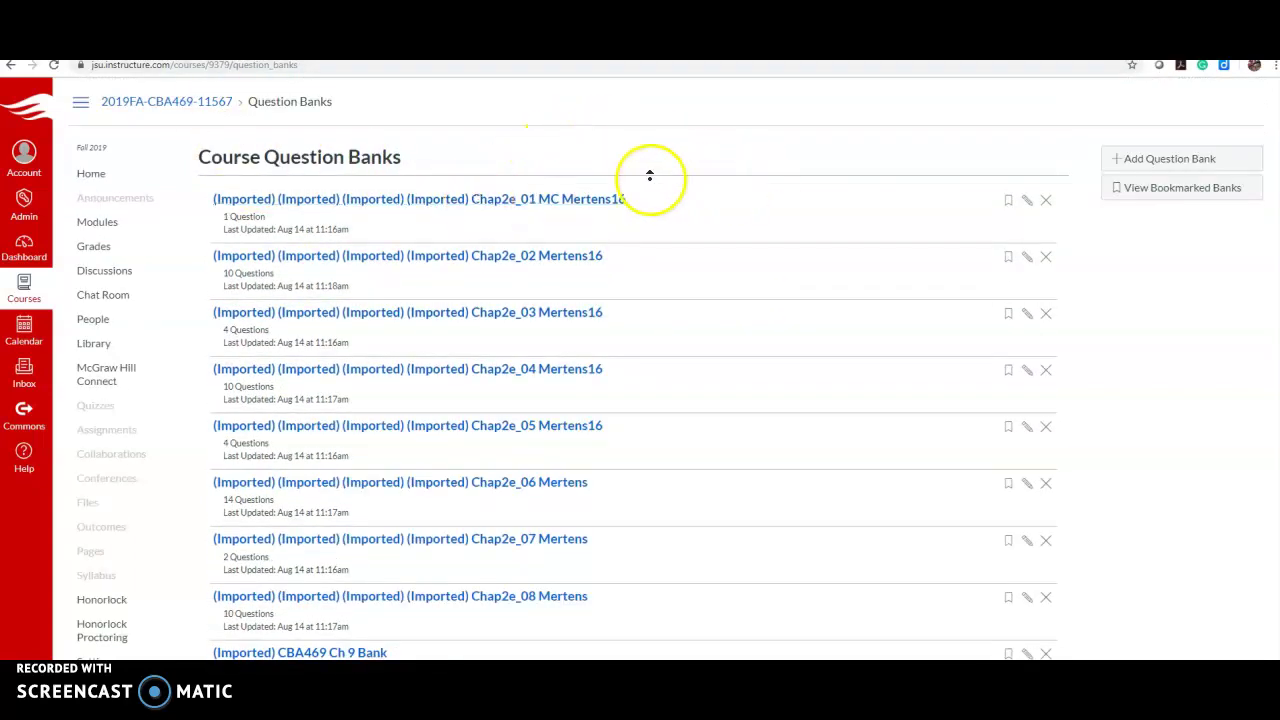
{"action": "left_click", "coordinate": [691, 166]}
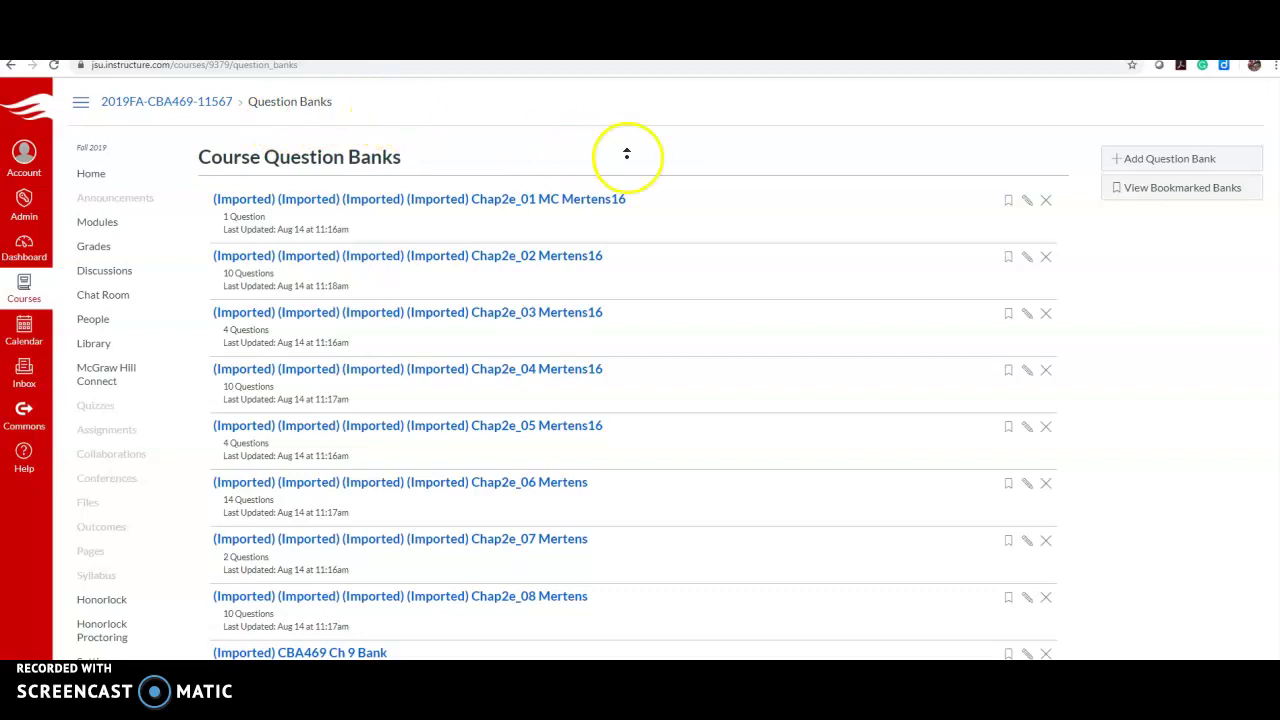
{"action": "scroll", "coordinate": [686, 240], "scroll_direction": "down", "scroll_amount": 4}
{"action": "middle_click", "coordinate": [1168, 317]}
{"action": "scroll", "coordinate": [1168, 318], "scroll_direction": "down", "scroll_amount": 11}
{"action": "scroll", "coordinate": [709, 341], "scroll_direction": "down", "scroll_amount": 8}
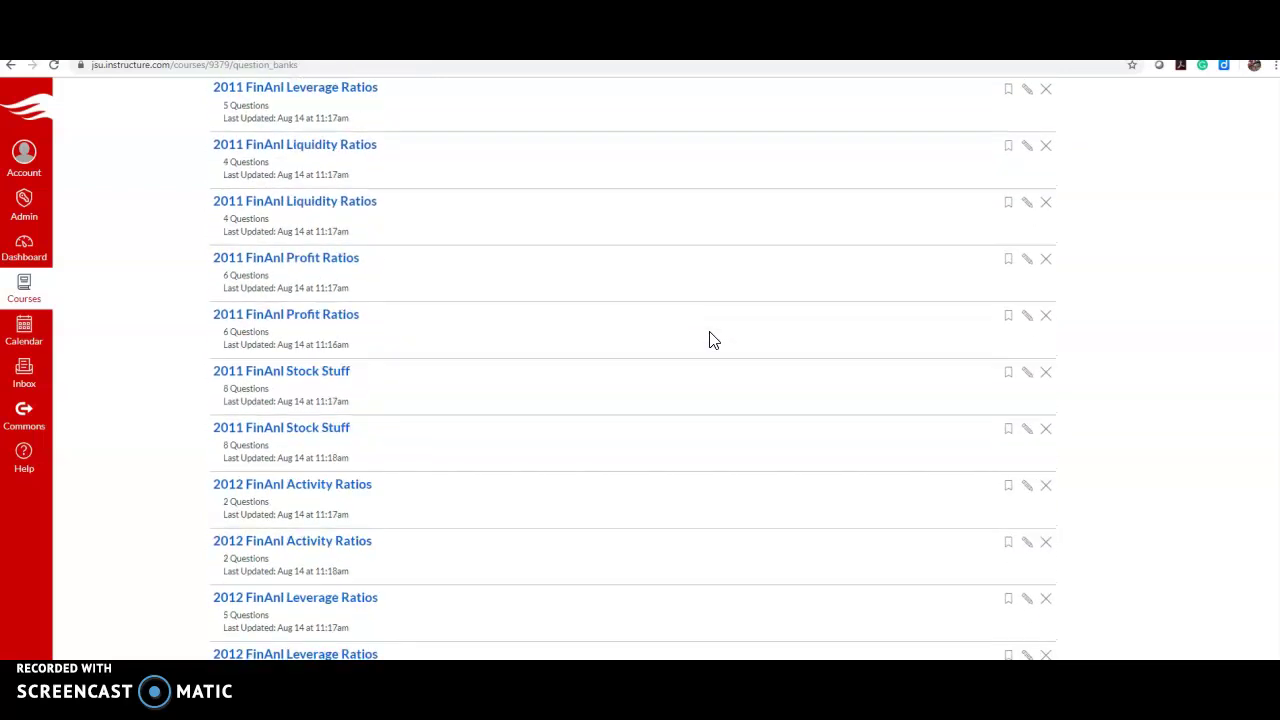
{"action": "scroll", "coordinate": [709, 341], "scroll_direction": "down", "scroll_amount": 7}
{"action": "scroll", "coordinate": [709, 341], "scroll_direction": "down", "scroll_amount": 9}
{"action": "scroll", "coordinate": [713, 341], "scroll_direction": "down", "scroll_amount": 9}
{"action": "scroll", "coordinate": [715, 341], "scroll_direction": "down", "scroll_amount": 6}
{"action": "scroll", "coordinate": [715, 339], "scroll_direction": "down", "scroll_amount": 8}
{"action": "scroll", "coordinate": [714, 337], "scroll_direction": "down", "scroll_amount": 2}
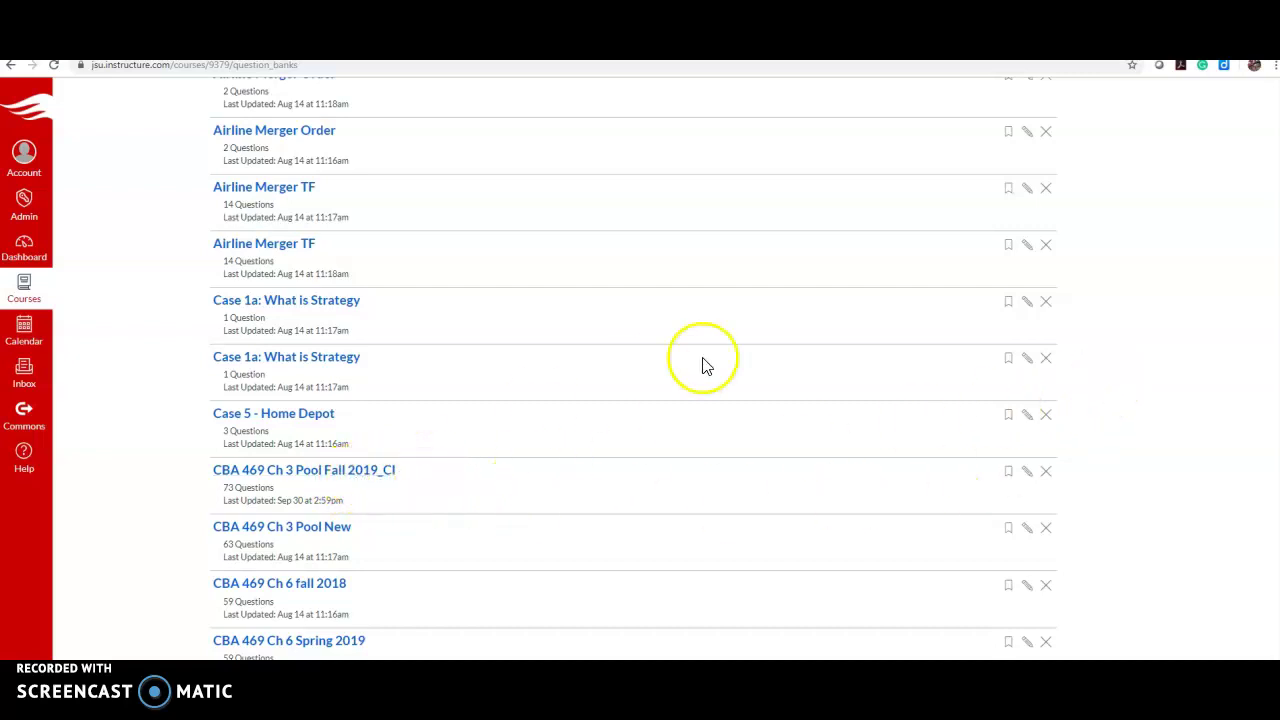
- Open the question bank CBA 469 Ch 3 Pool Fall 2019_CI in a separate browser tab and switch to it
{"action": "left_click", "coordinate": [355, 475]}
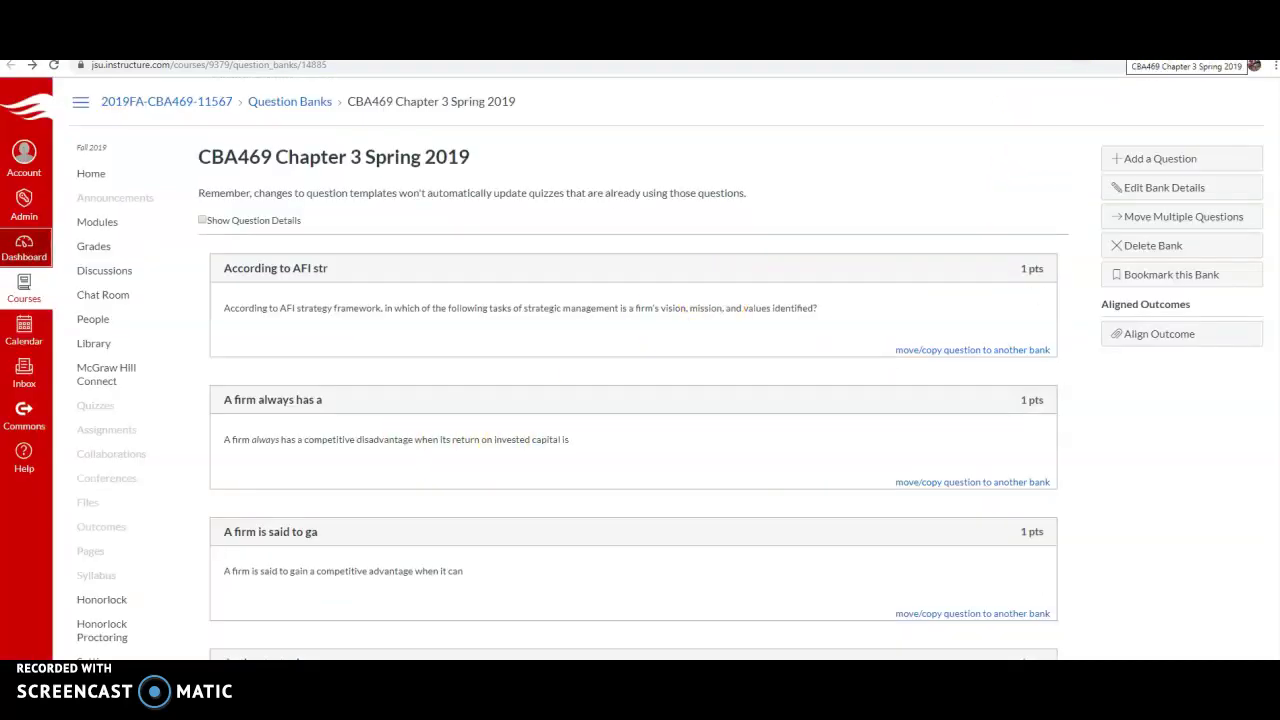
{"action": "left_click", "coordinate": [1120, 50]}
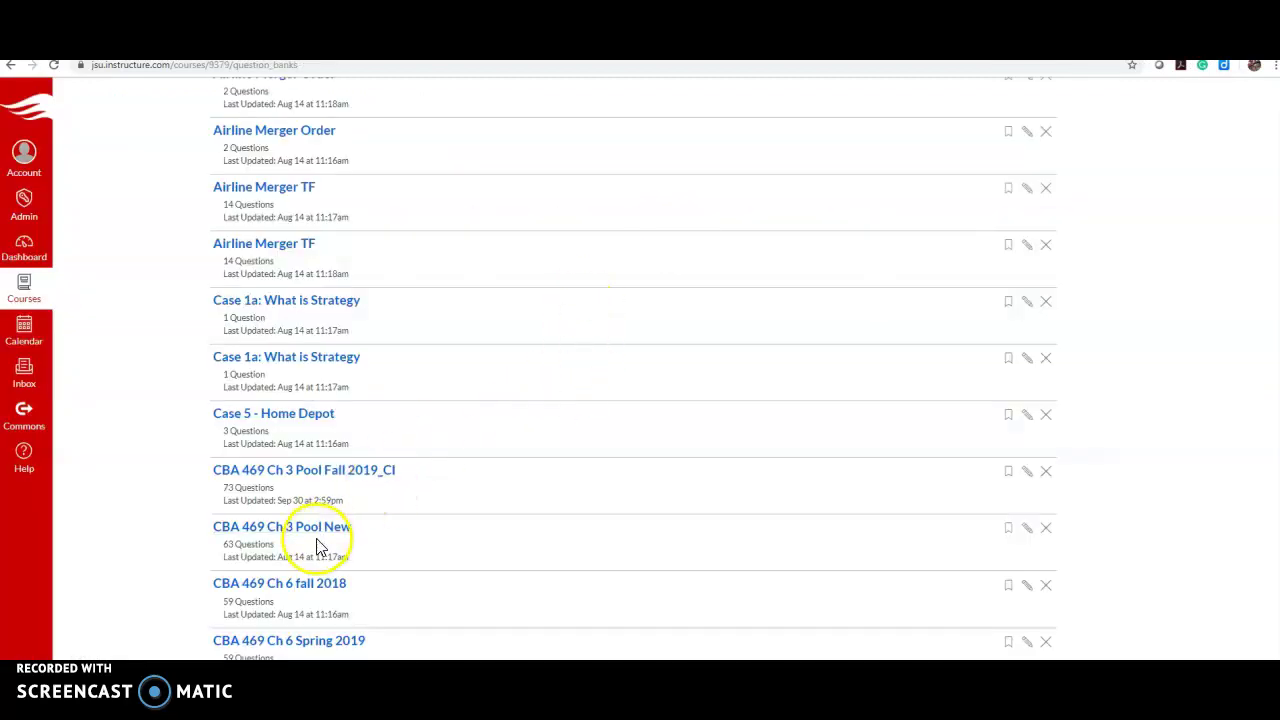
{"action": "right_click", "coordinate": [338, 472]}
{"action": "left_click", "coordinate": [357, 478]}
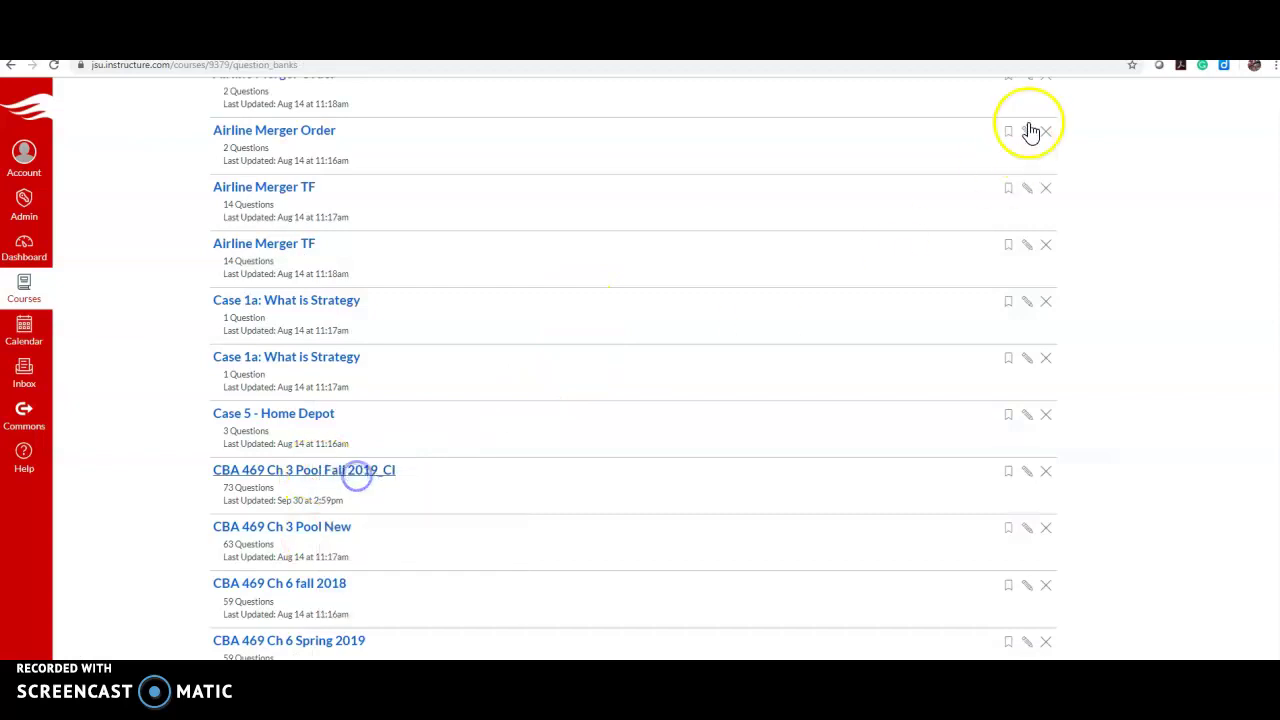
{"action": "left_click", "coordinate": [1062, 48]}
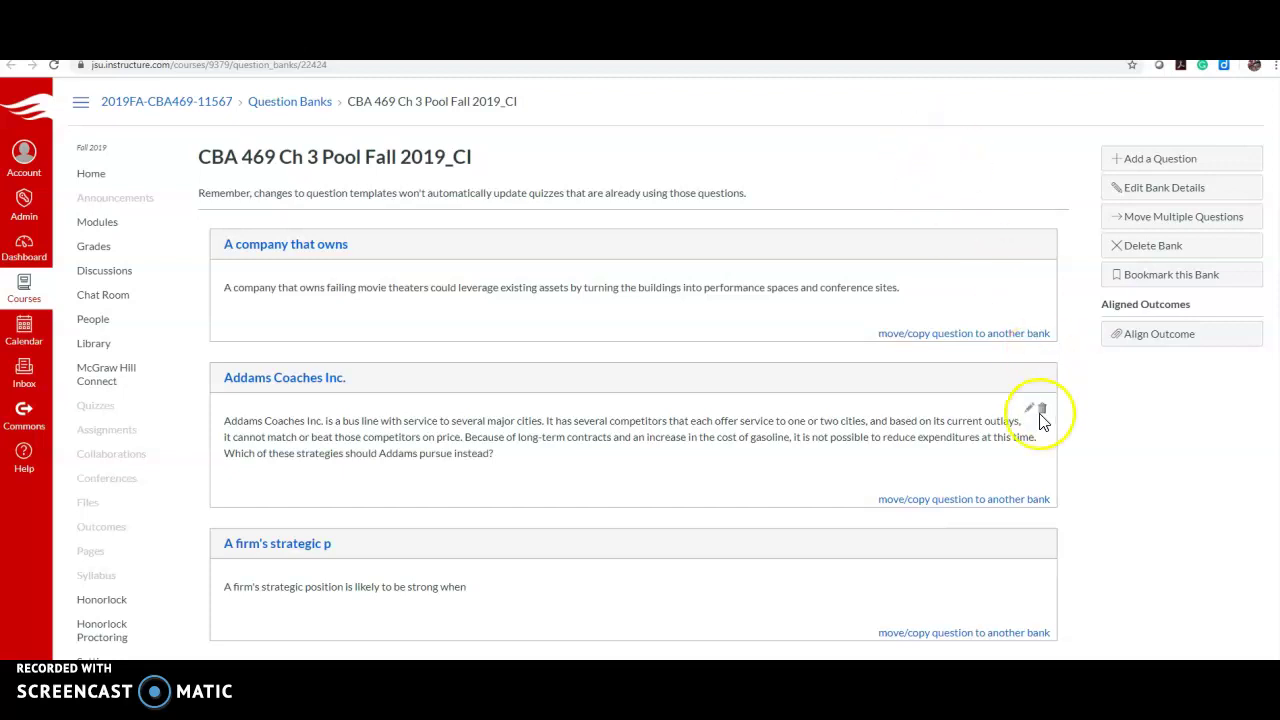
- Review the edit form of the bank's True/False question "A company that owns" and leave it without making changes
{"action": "left_click_drag", "start_coordinate": [1277, 130], "coordinate": [1276, 90]}
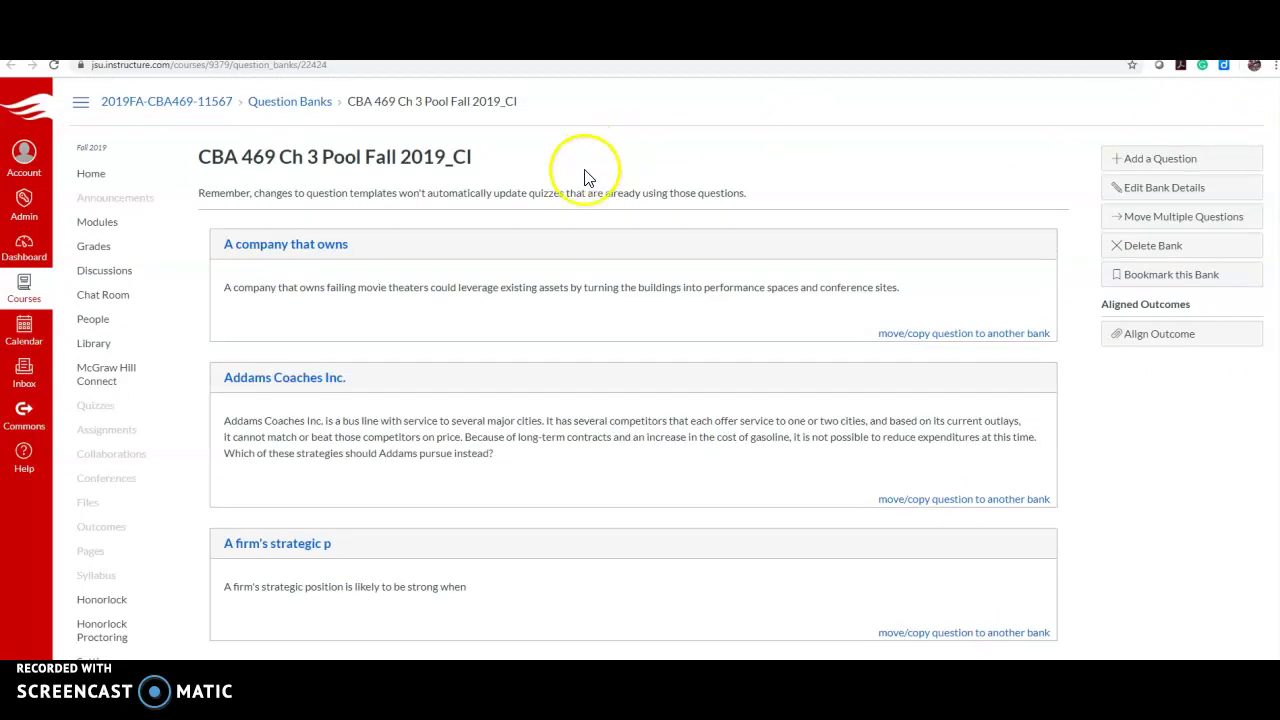
{"action": "scroll", "coordinate": [880, 370], "scroll_direction": "down", "scroll_amount": 4}
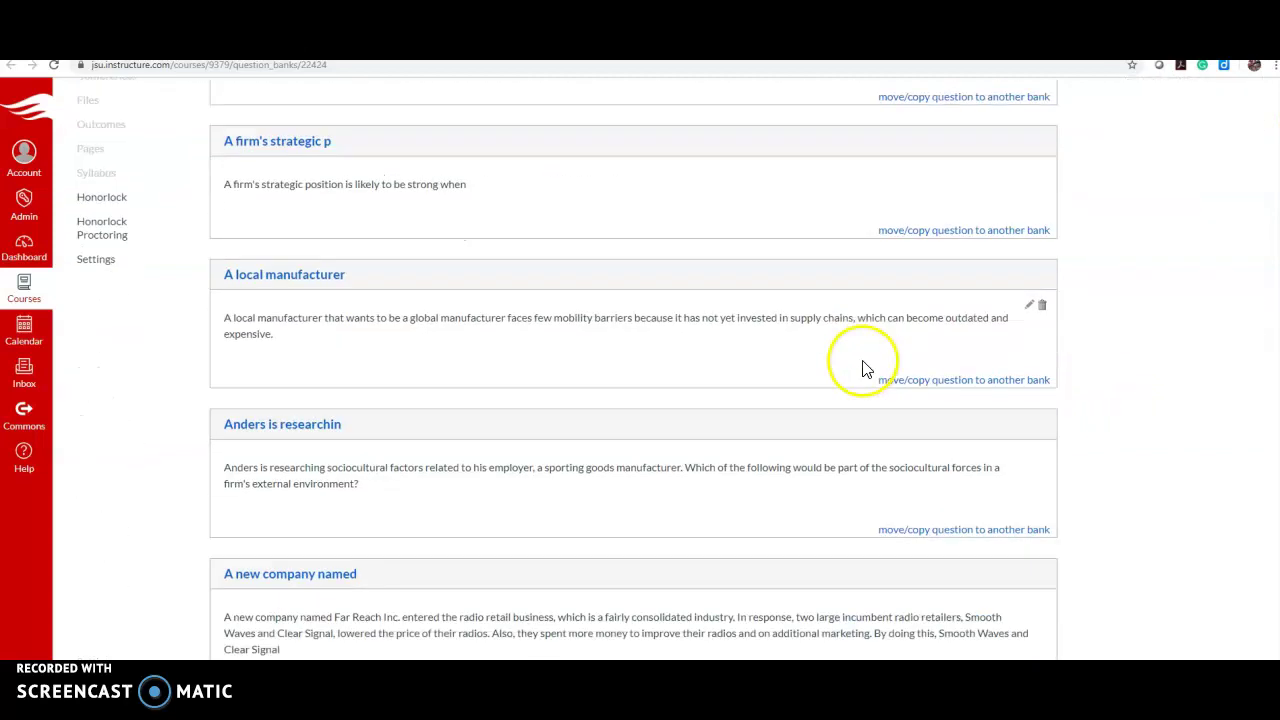
{"action": "scroll", "coordinate": [990, 440], "scroll_direction": "down", "scroll_amount": 4}
{"action": "scroll", "coordinate": [1010, 470], "scroll_direction": "up", "scroll_amount": 4}
{"action": "scroll", "coordinate": [1010, 486], "scroll_direction": "up", "scroll_amount": 5}
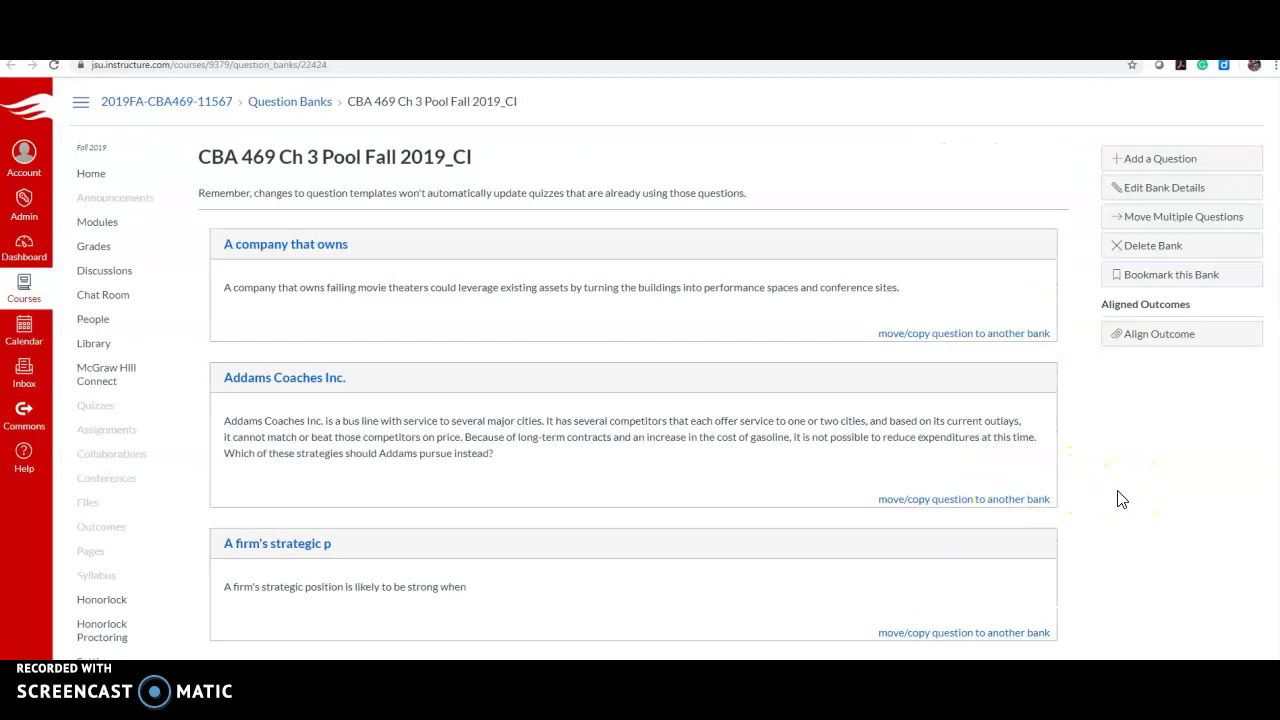
{"action": "mouse_move", "coordinate": [1046, 326]}
{"action": "left_click", "coordinate": [1028, 278]}
{"action": "scroll", "coordinate": [674, 380], "scroll_direction": "down", "scroll_amount": 1}
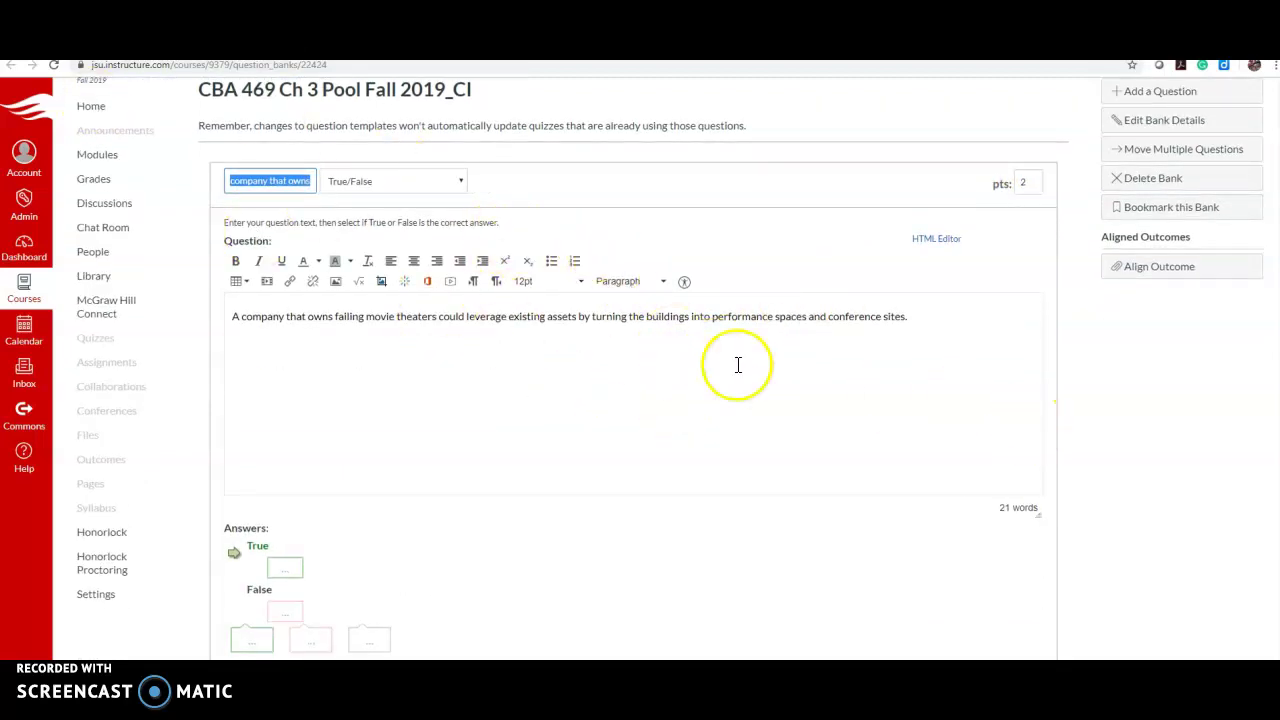
{"action": "scroll", "coordinate": [531, 571], "scroll_direction": "down", "scroll_amount": 3}
{"action": "left_click", "coordinate": [246, 405]}
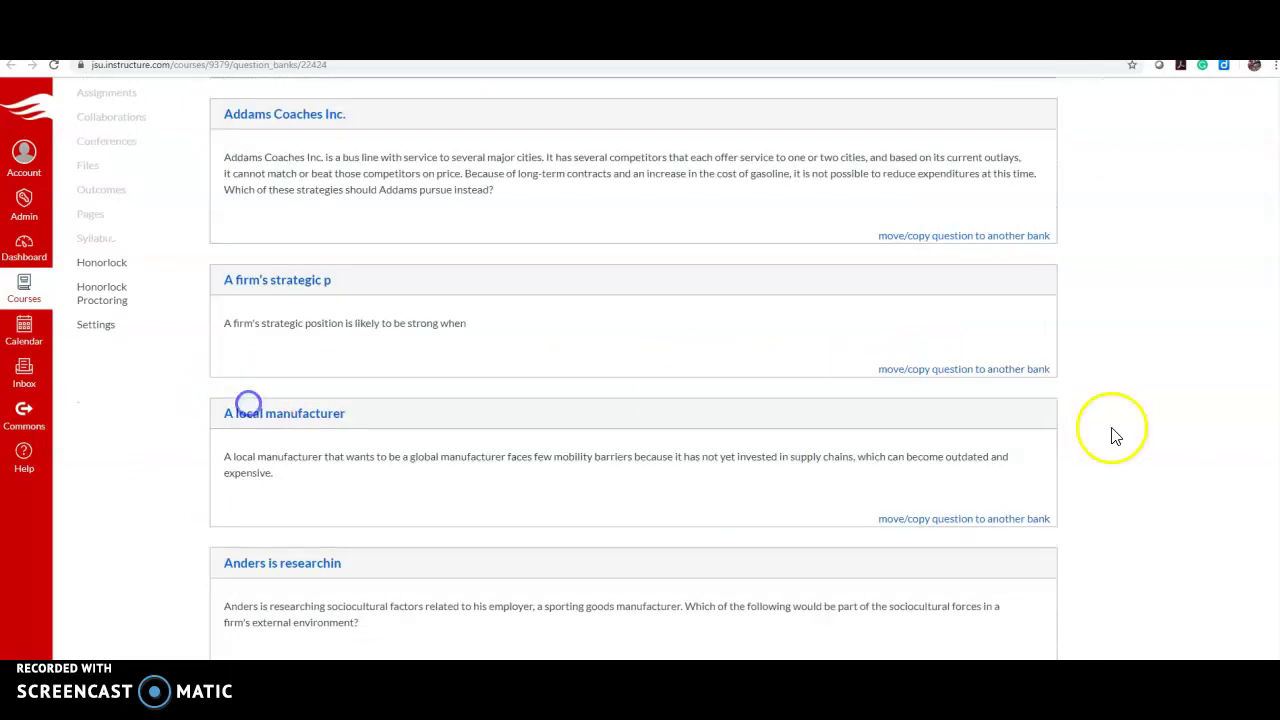
{"action": "scroll", "coordinate": [1195, 425], "scroll_direction": "up", "scroll_amount": 4}
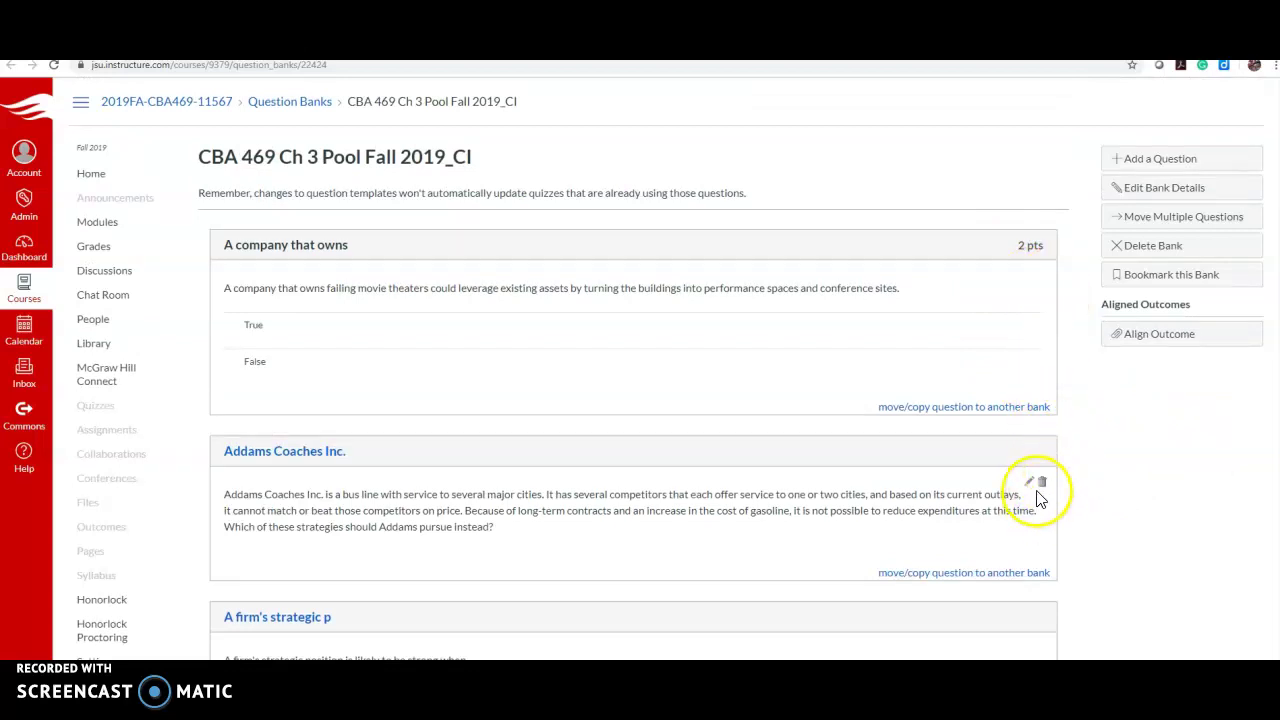
- Compare how points and answer choices are displayed for "A company that owns" and the other questions in the bank
{"action": "scroll", "coordinate": [1097, 518], "scroll_direction": "down", "scroll_amount": 3}
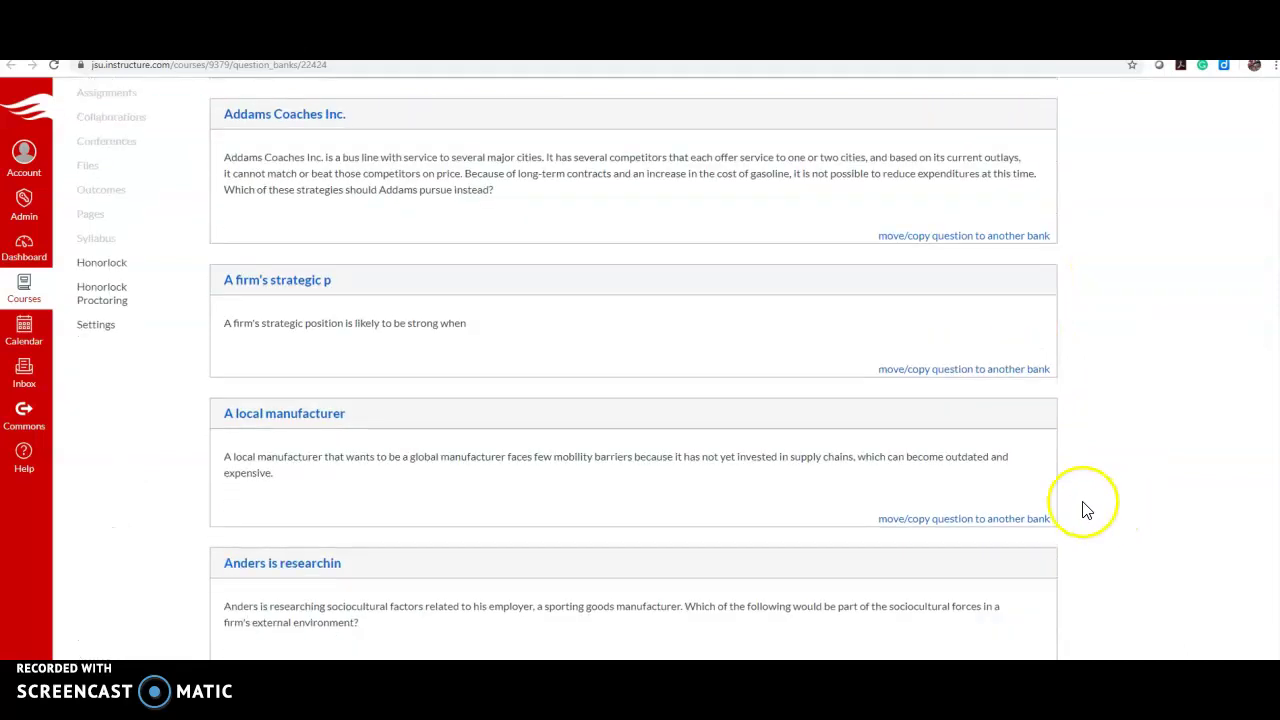
{"action": "scroll", "coordinate": [1095, 318], "scroll_direction": "up", "scroll_amount": 3}
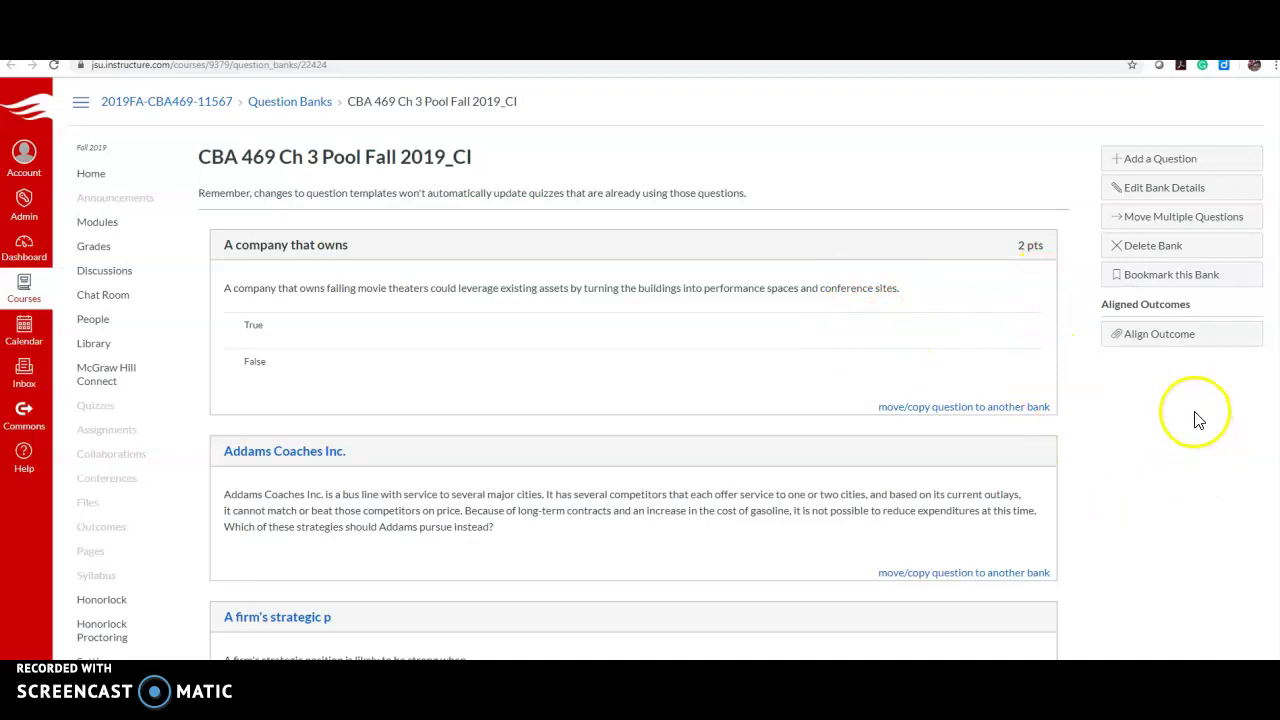
{"action": "scroll", "coordinate": [1195, 425], "scroll_direction": "down", "scroll_amount": 3}
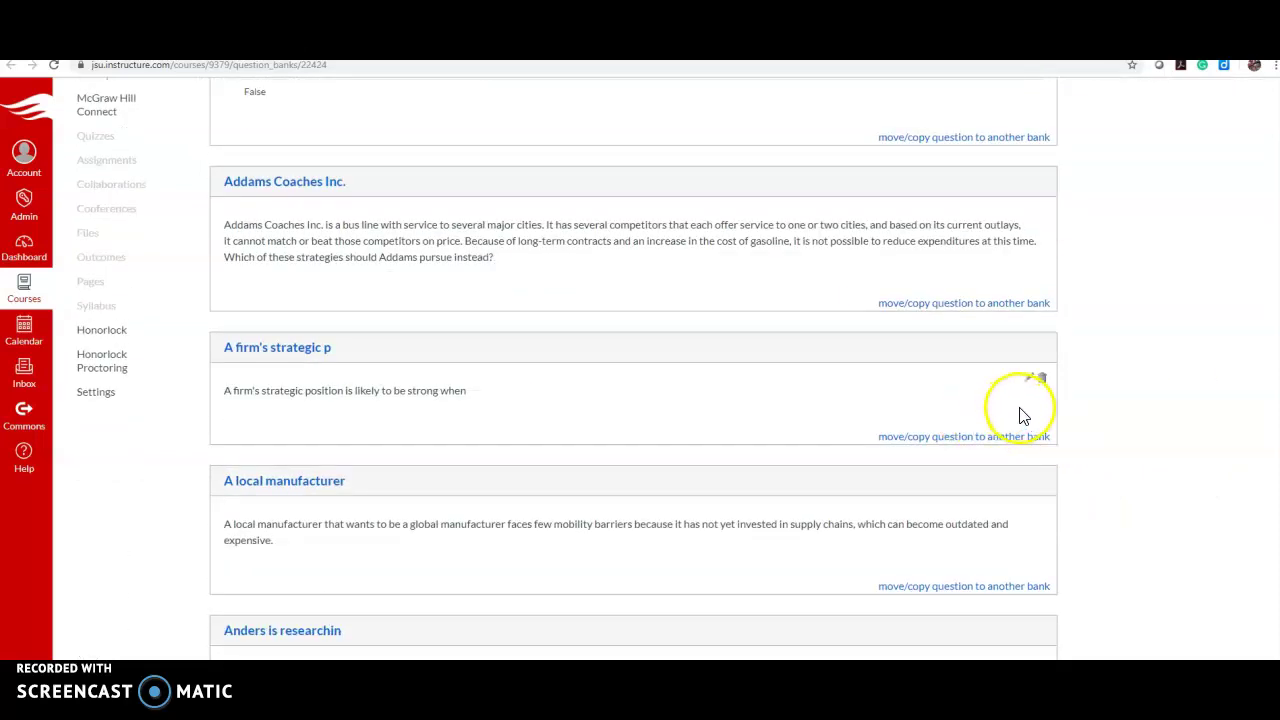
{"action": "left_click", "coordinate": [1121, 467]}
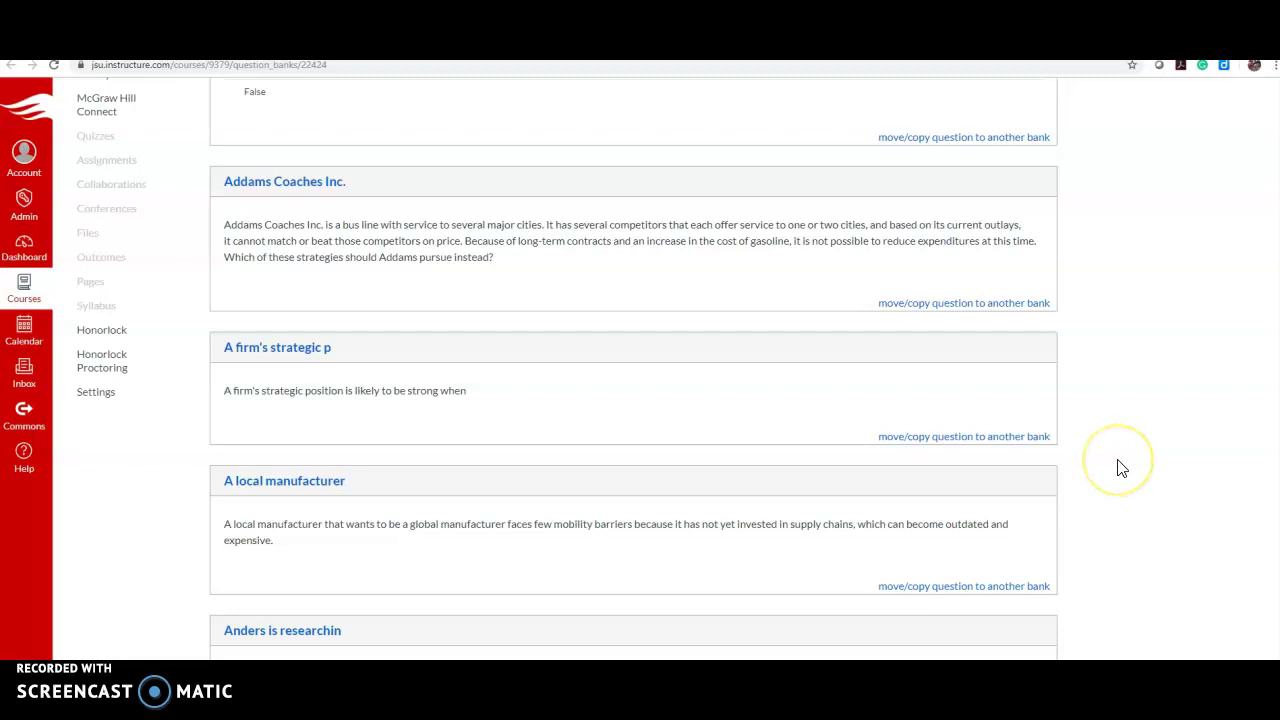
{"action": "scroll", "coordinate": [1121, 464], "scroll_direction": "up", "scroll_amount": 3}
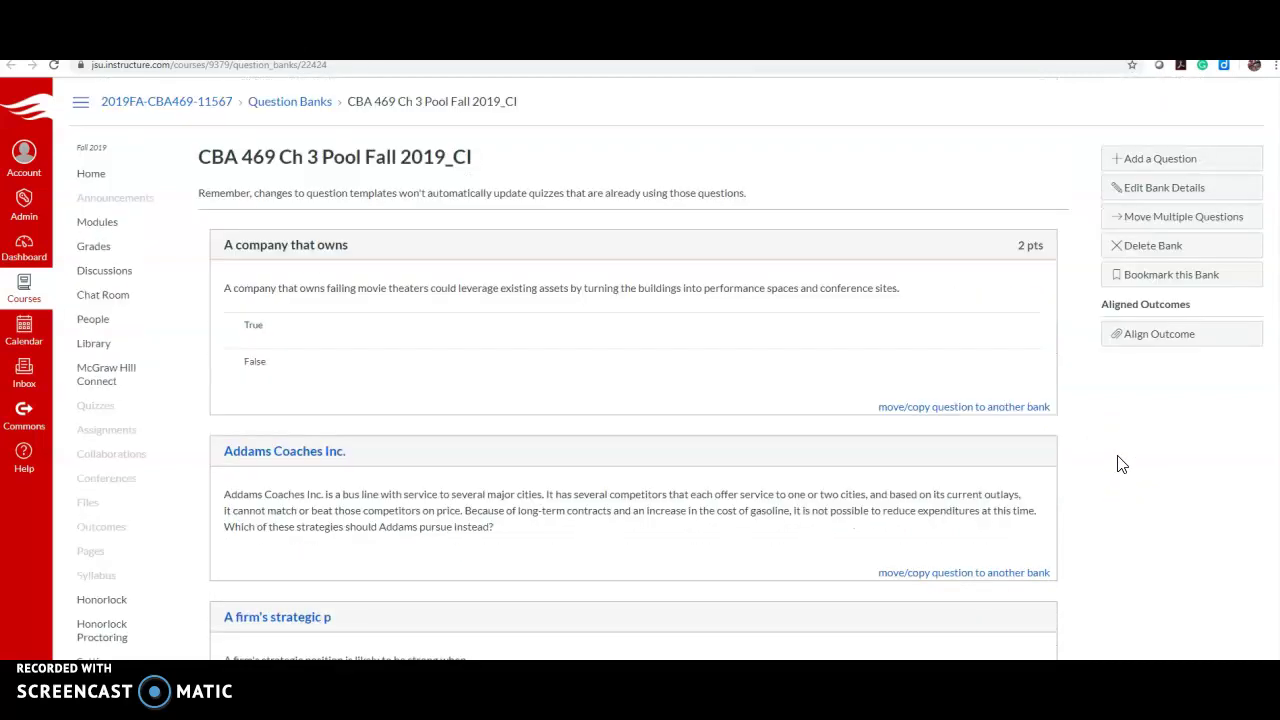
{"action": "left_click", "coordinate": [1112, 463]}
{"action": "mouse_move", "coordinate": [1032, 464]}
{"action": "left_click", "coordinate": [1040, 479]}
{"action": "scroll", "coordinate": [705, 440], "scroll_direction": "down", "scroll_amount": 3}
{"action": "scroll", "coordinate": [1128, 460], "scroll_direction": "up", "scroll_amount": 3}
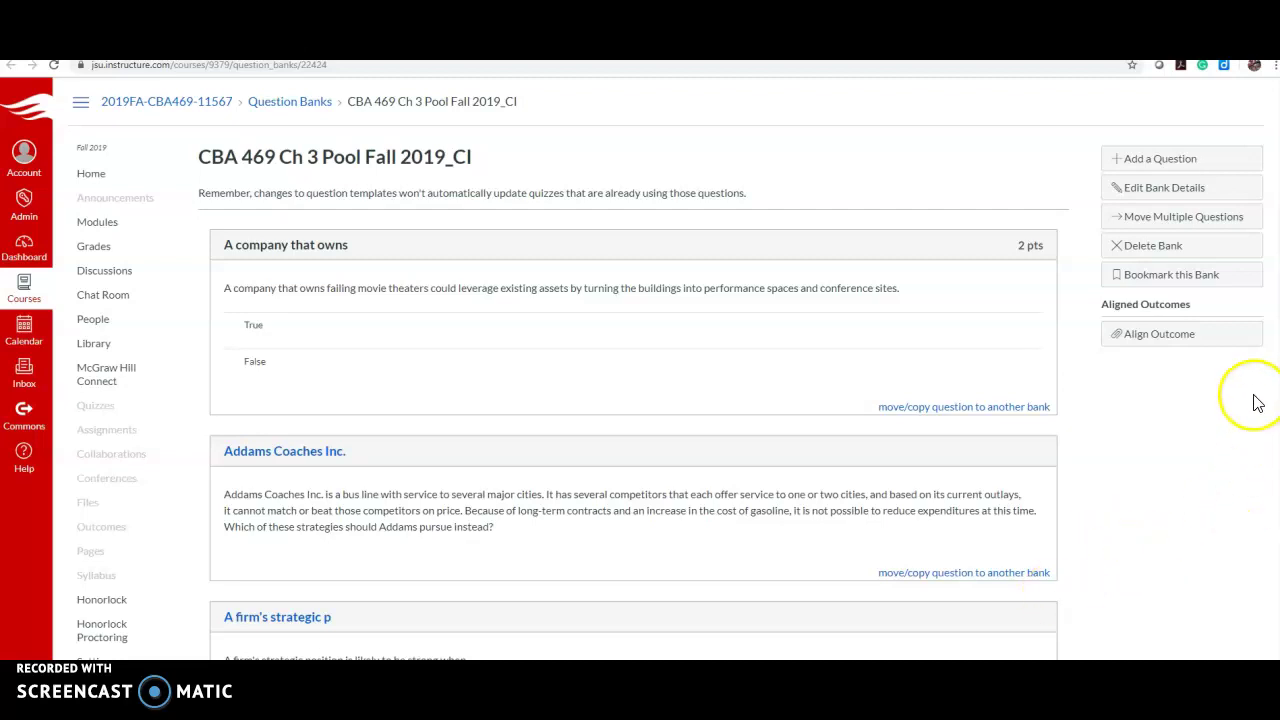
{"action": "scroll", "coordinate": [1158, 436], "scroll_direction": "down", "scroll_amount": 4}
{"action": "scroll", "coordinate": [1158, 436], "scroll_direction": "up", "scroll_amount": 5}
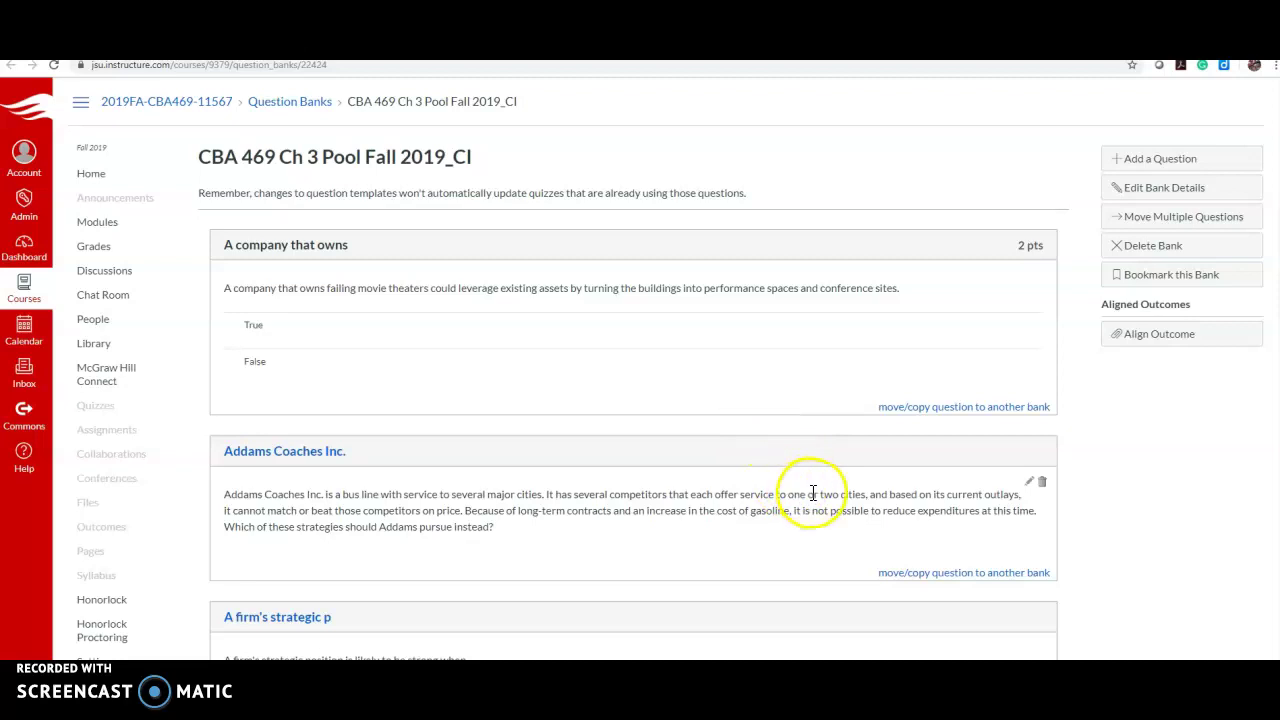